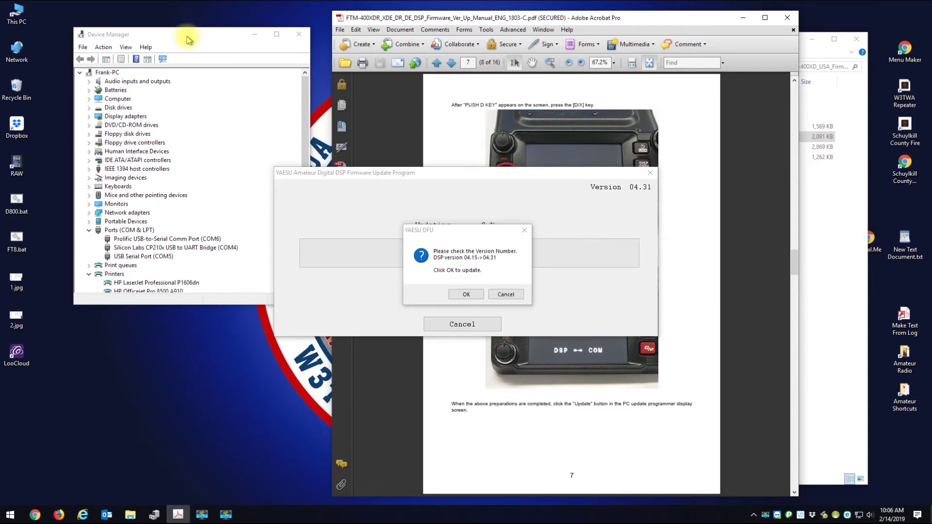
- Start the DSP firmware update to version 04.31 and arrange the windows so the manual and update progress are both visible
drag(187, 39, 155, 45)
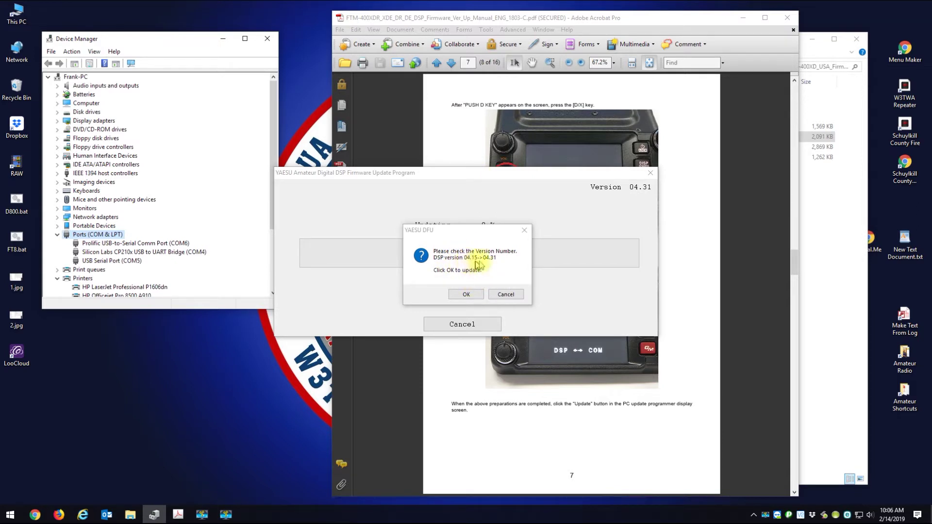
click(467, 293)
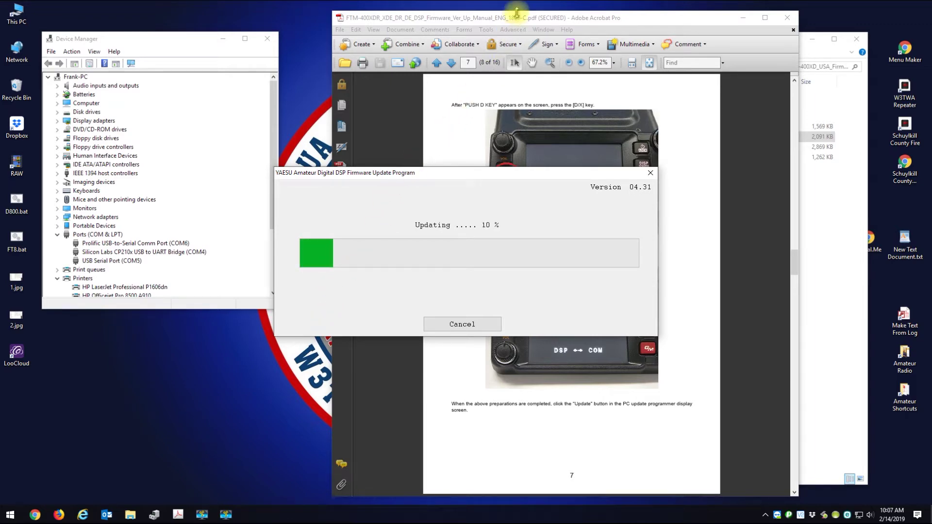
drag(515, 19, 639, 21)
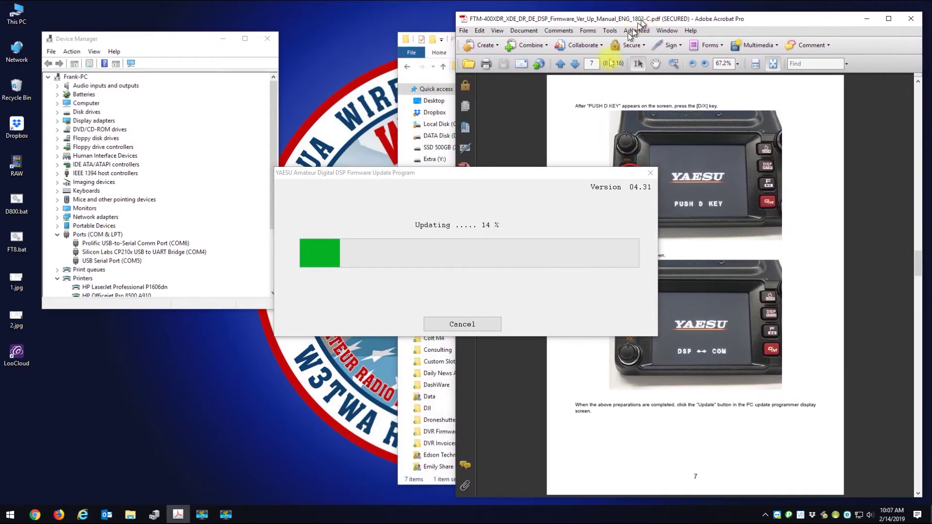
drag(474, 175, 220, 278)
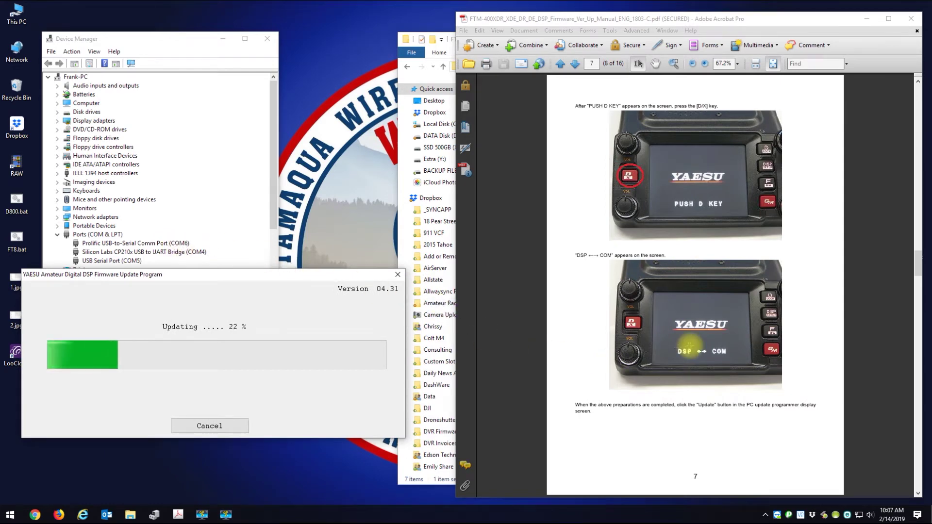
- Read the DSP manual's Firmware Update Screen section and its page on the completion and cancellation pop-ups
click(537, 292)
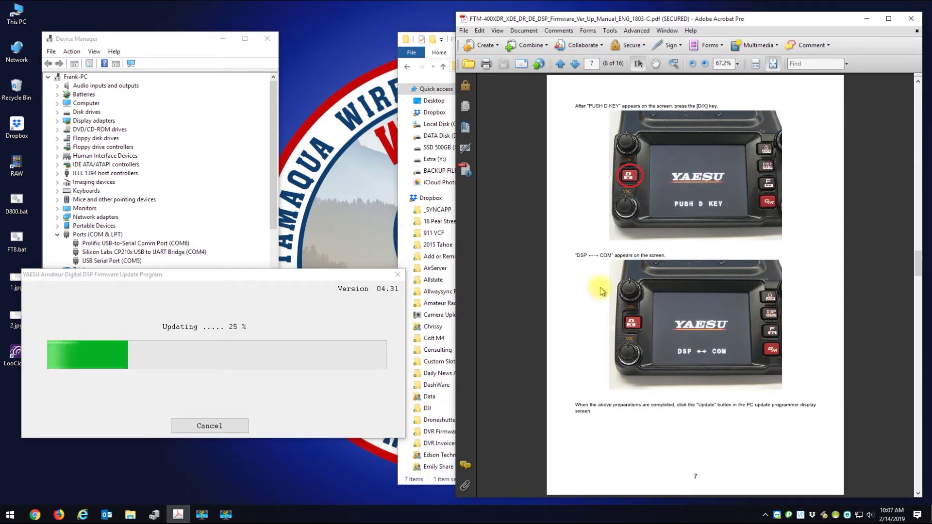
scroll(601, 292, down, 3)
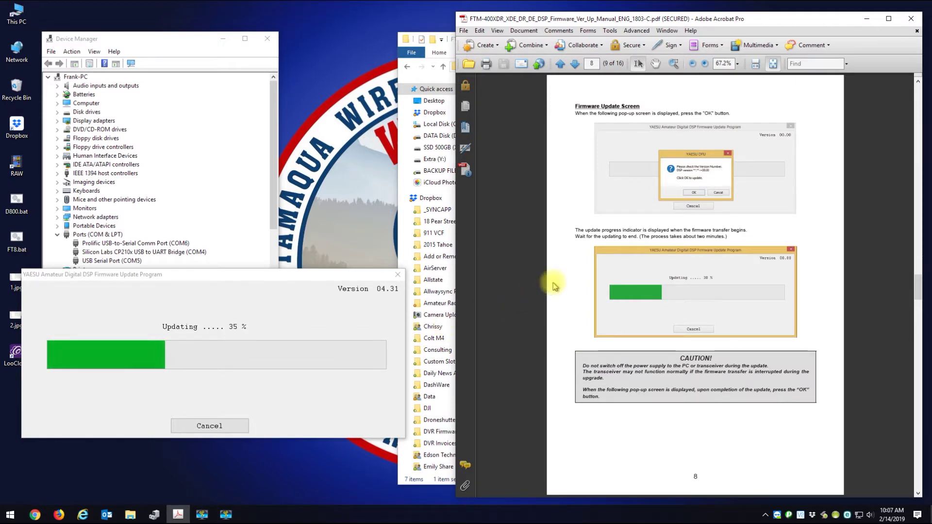
scroll(555, 287, down, 2)
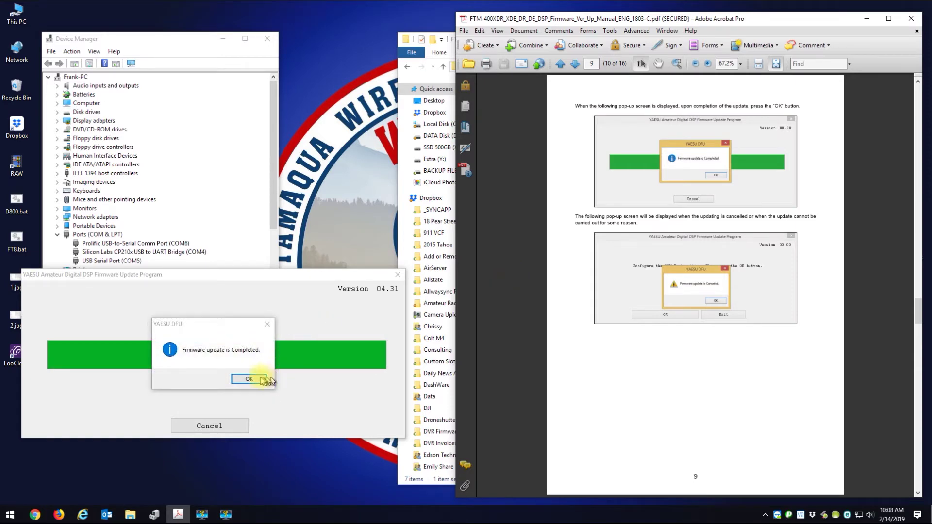
- Acknowledge the finished DSP update, exit its update program and close the DSP instruction manual
click(248, 379)
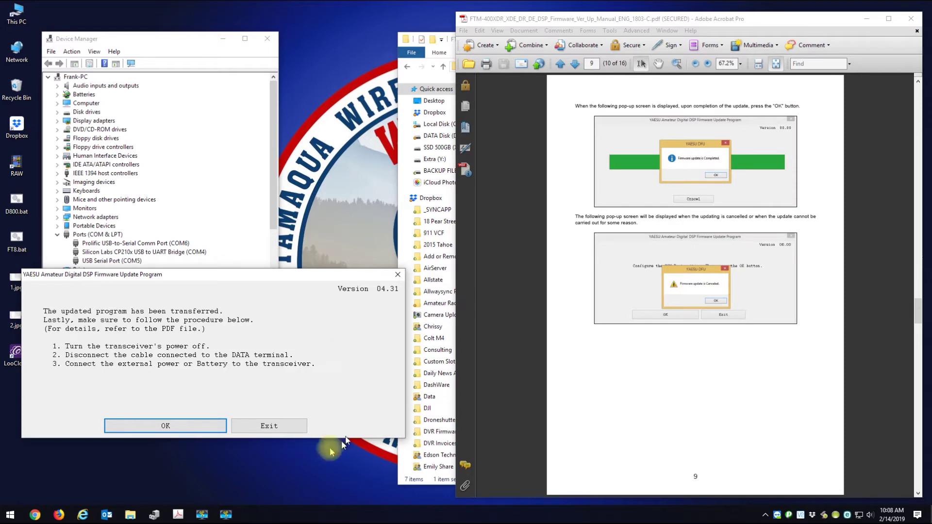
click(219, 427)
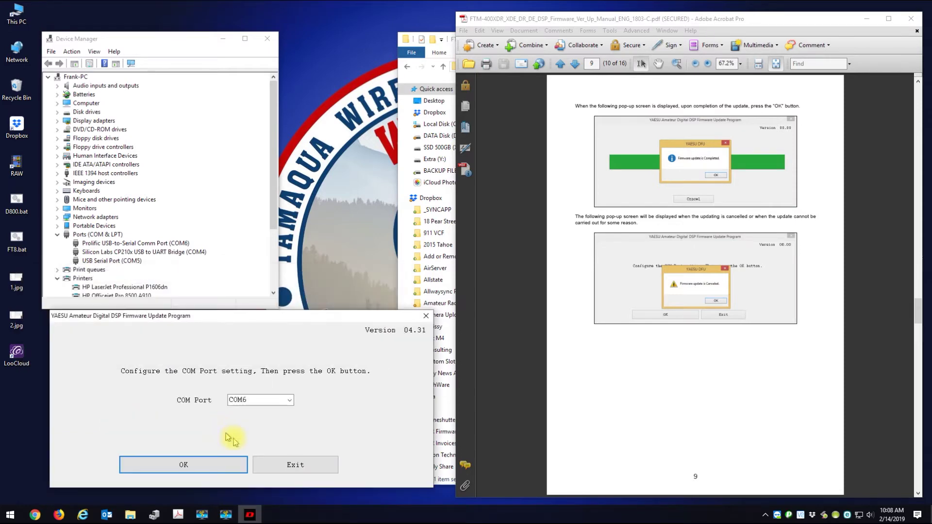
click(305, 465)
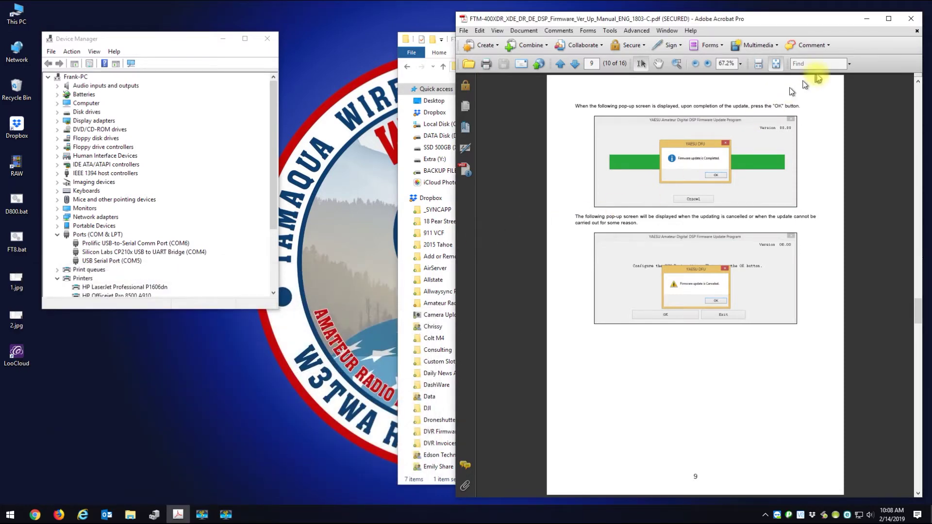
click(911, 19)
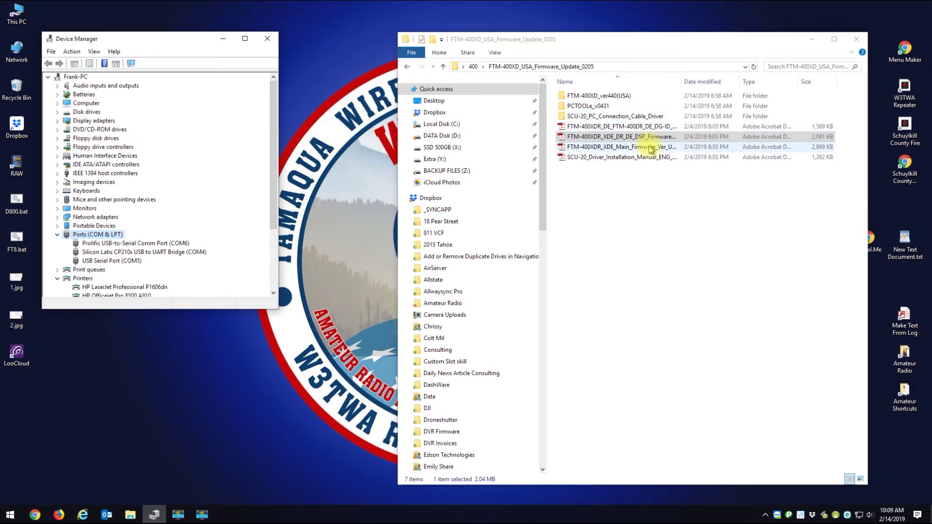
- Open the FTM-400XDR/XDE Main Firmware update manual and move its window clear of the file list
click(620, 149)
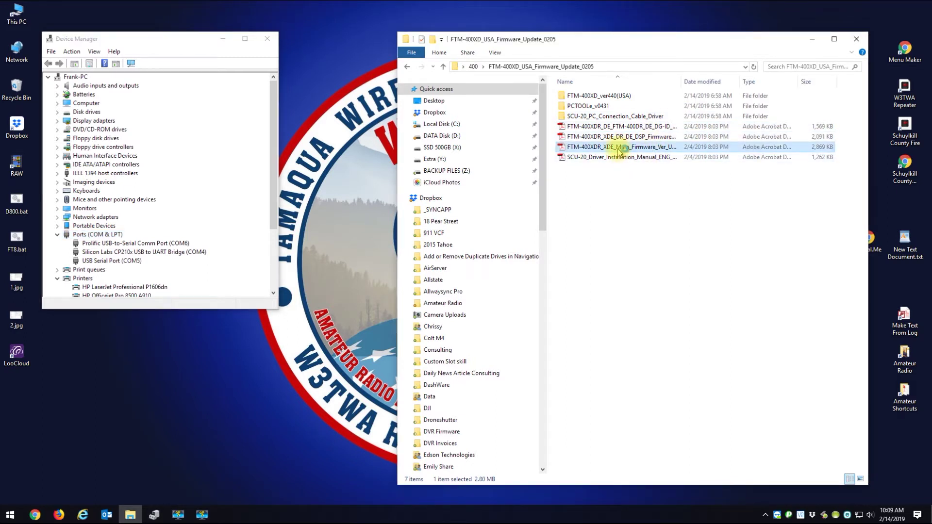
double_click(618, 150)
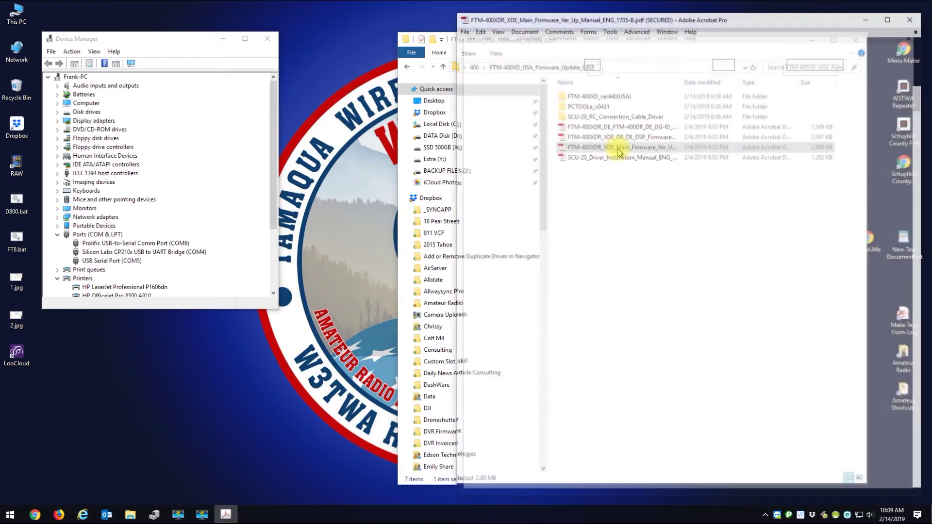
drag(652, 70, 684, 215)
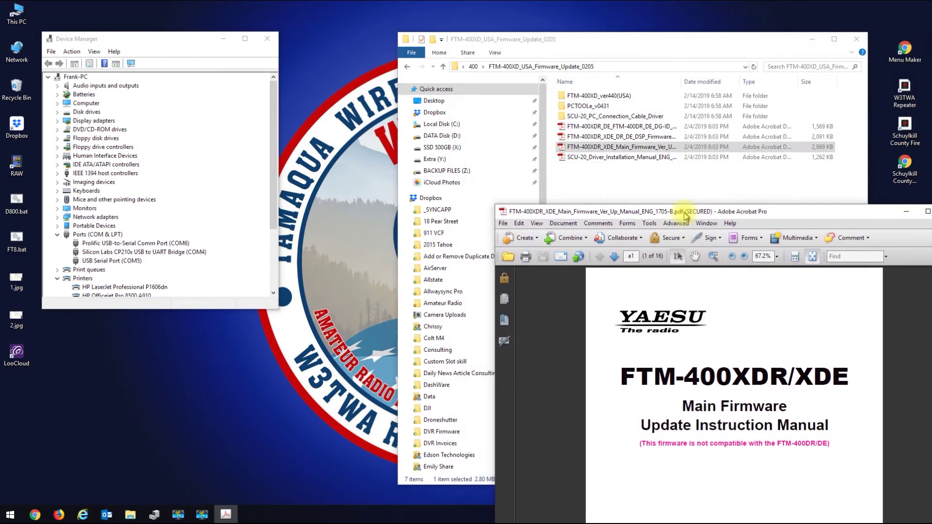
- Launch FTM-400XD_ver440(USA).exe from the FTM-400XD_ver440(USA) folder and place its window clear of the COM port list
double_click(596, 97)
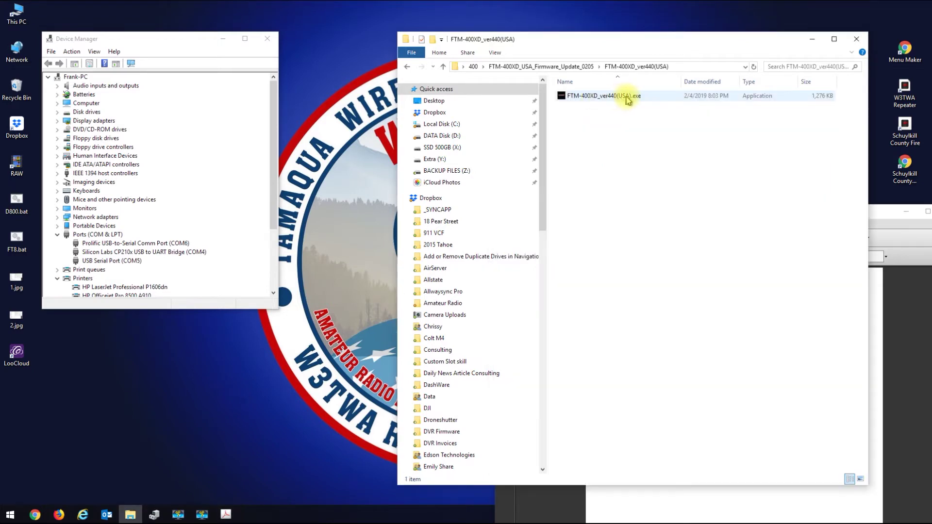
double_click(611, 97)
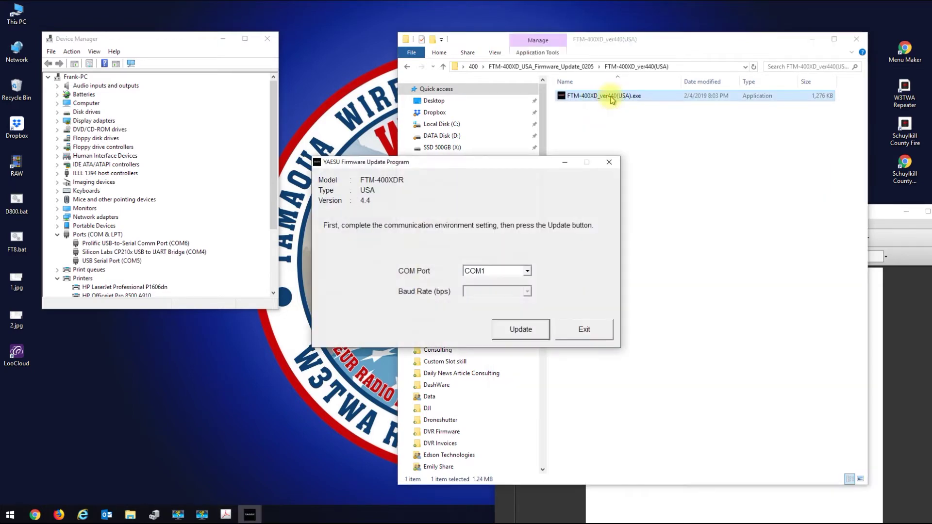
drag(509, 166, 234, 305)
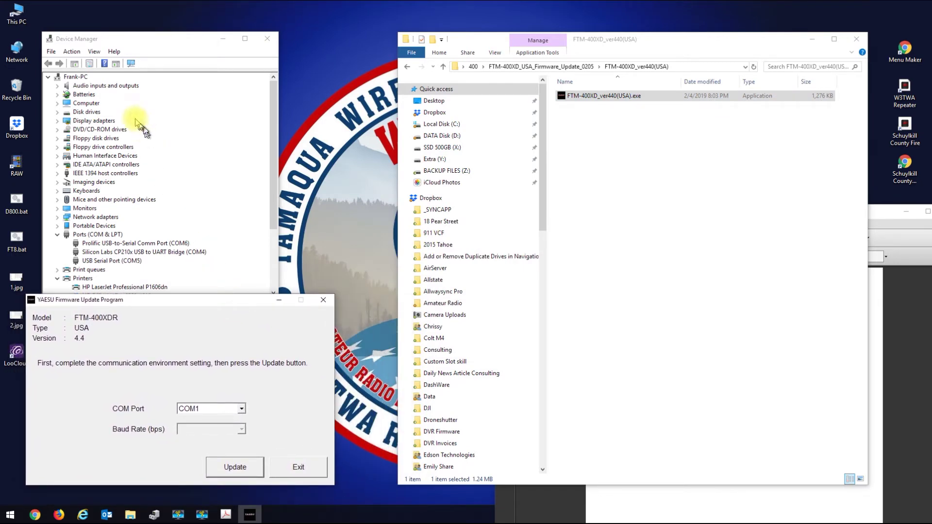
- Check the COM ports listed in Device Manager
click(72, 51)
click(92, 64)
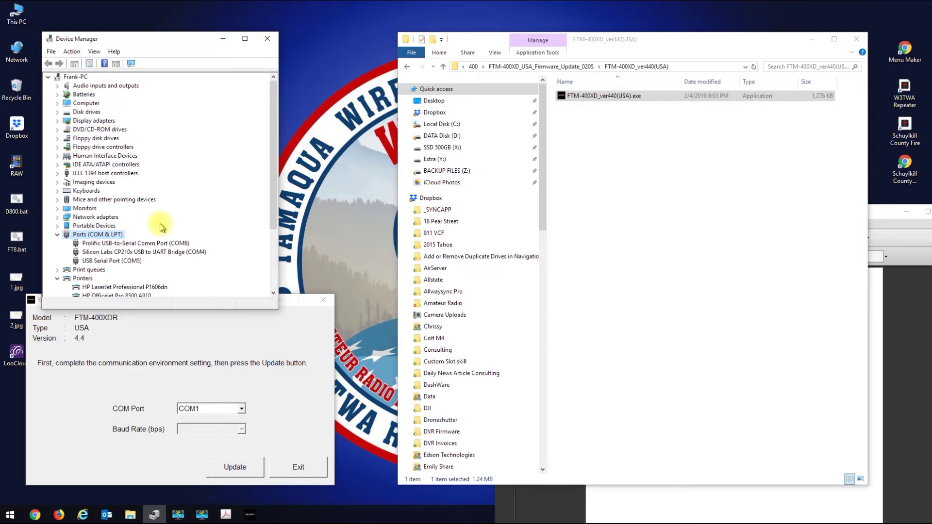
click(160, 224)
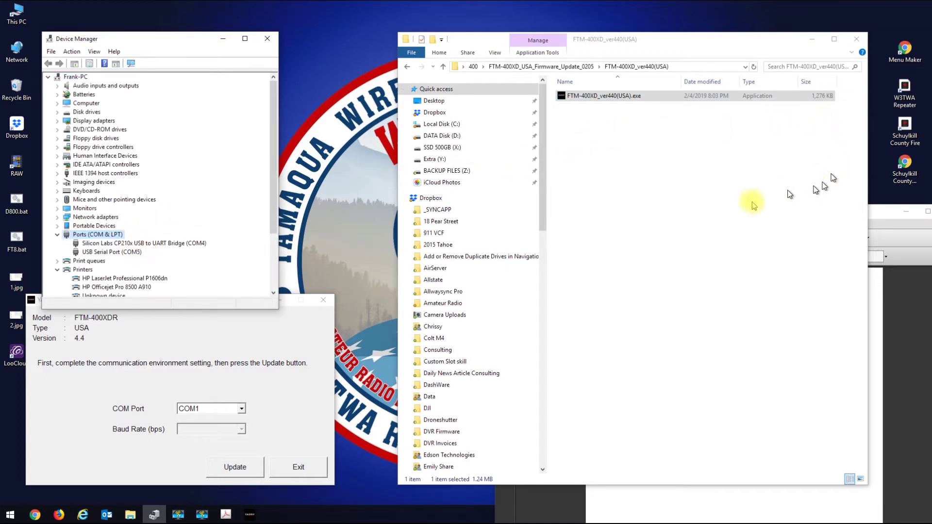
- Bring the main firmware manual to the front, move it fully into view and set its zoom to 100%
click(897, 293)
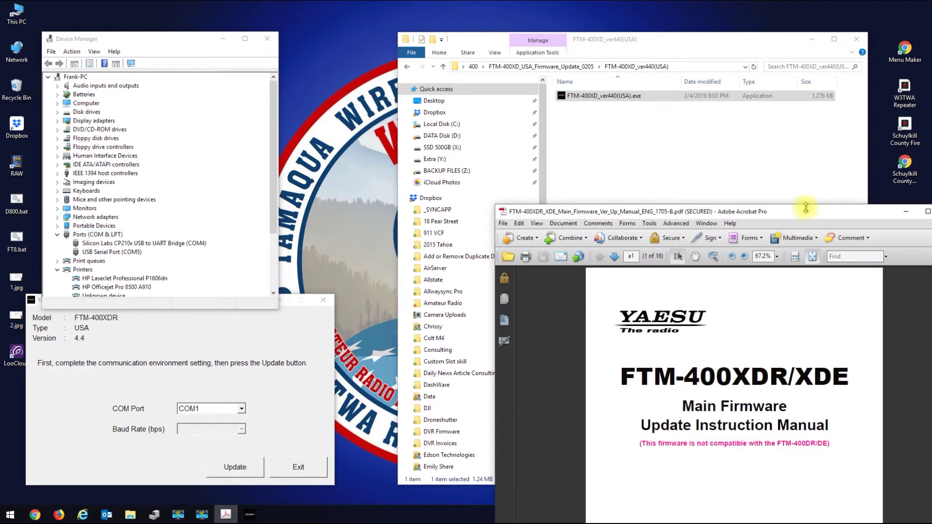
drag(806, 208, 724, 13)
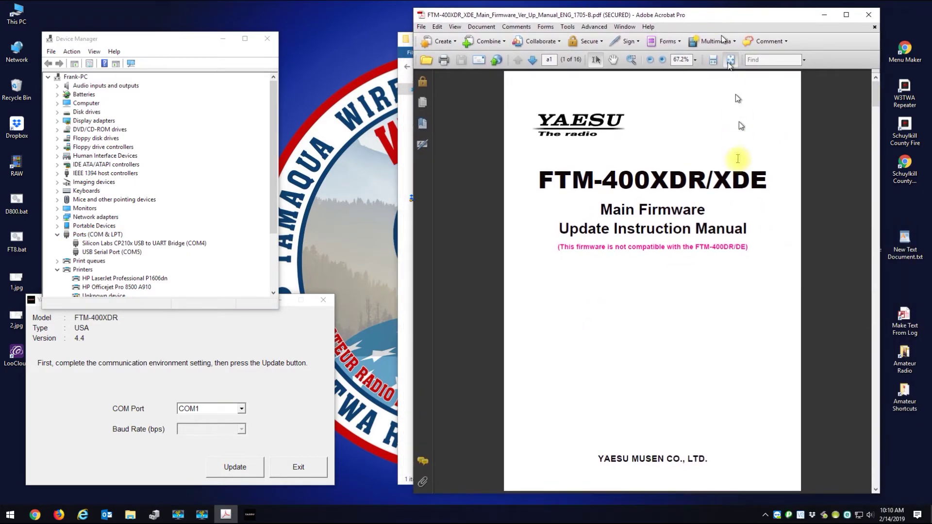
click(695, 59)
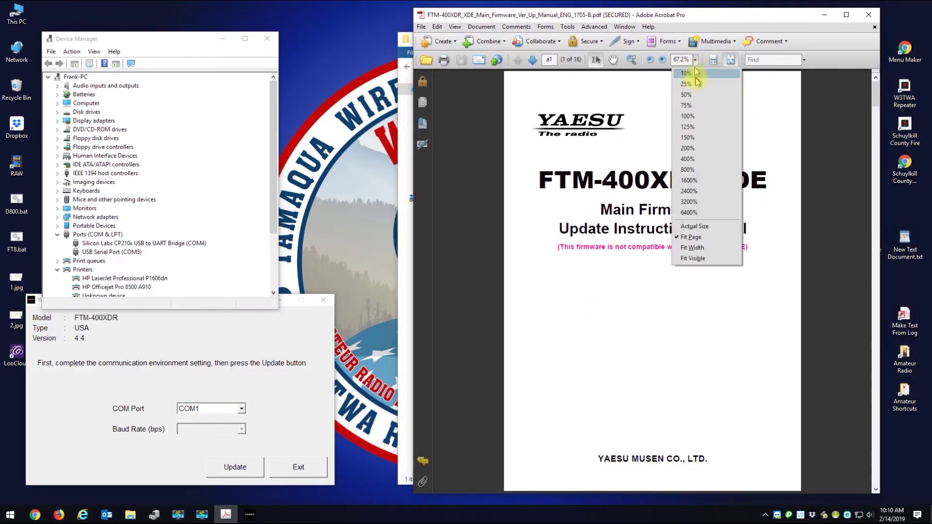
click(697, 116)
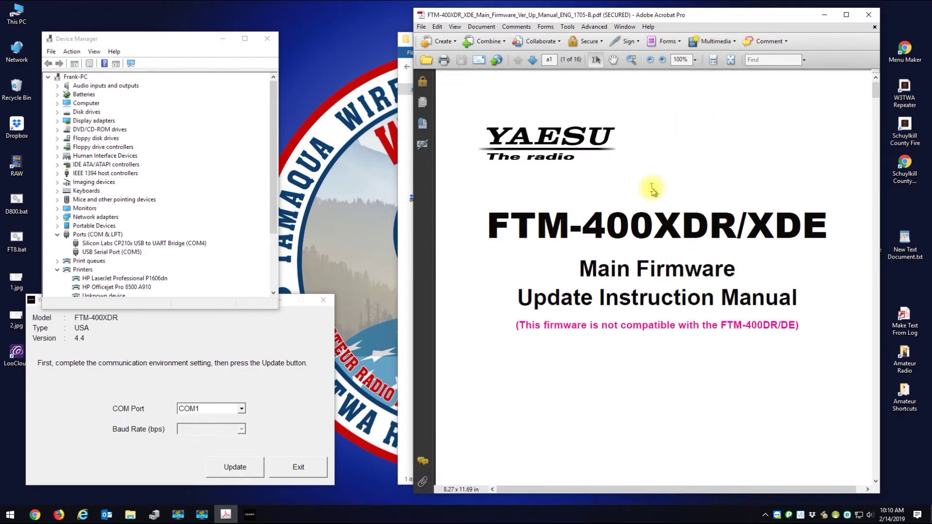
- Consult the manual's Start-up Screen instructions and set the firmware update program's COM port to COM6
scroll(651, 189, down, 3)
click(532, 60)
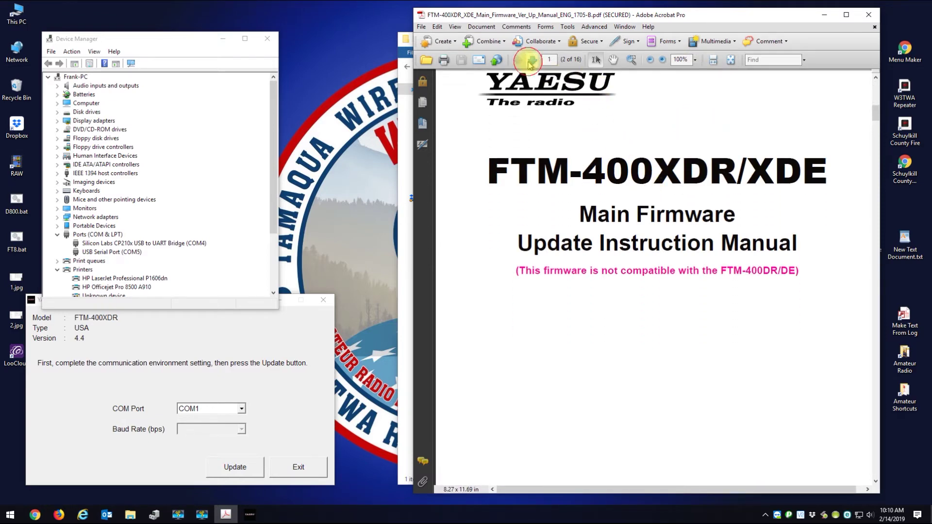
click(531, 63)
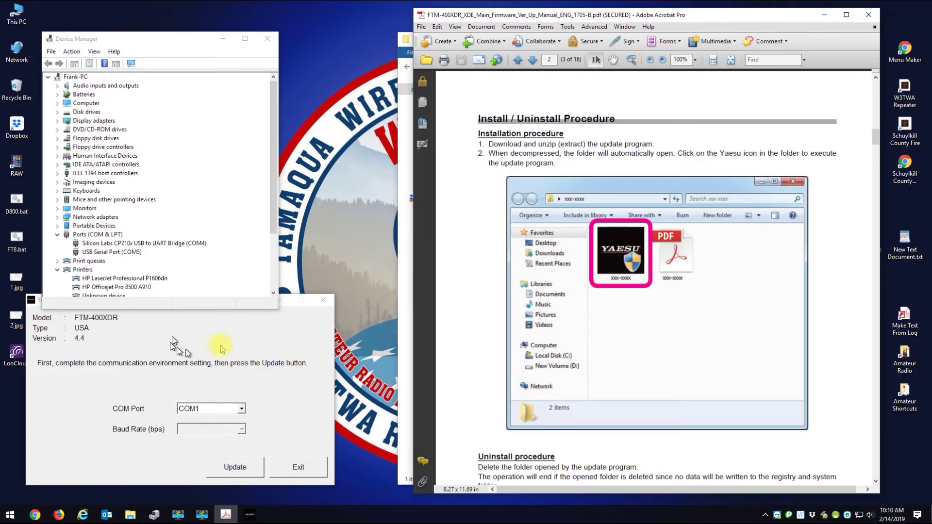
scroll(616, 297, down, 4)
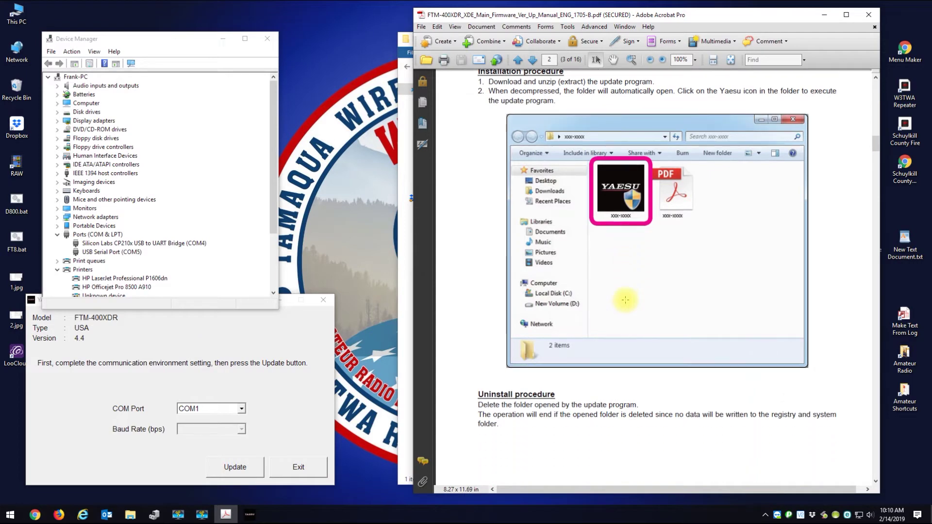
scroll(625, 300, down, 15)
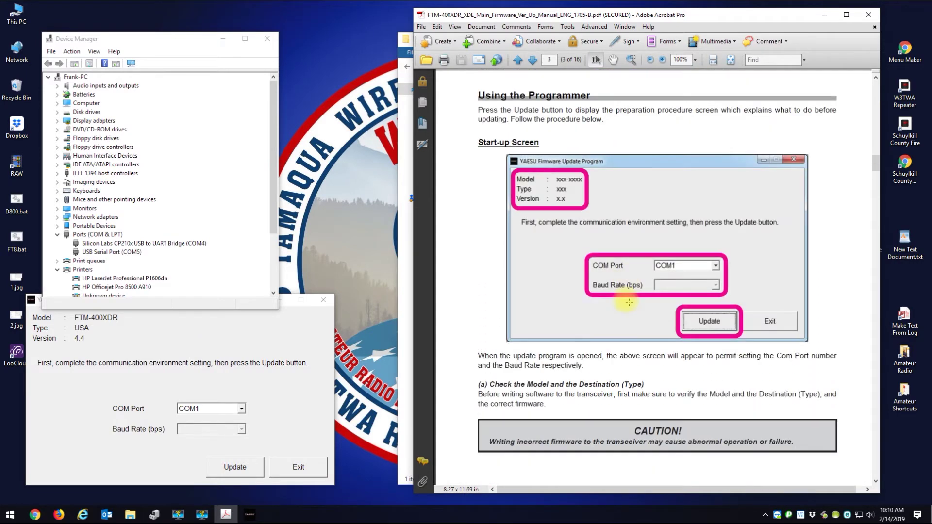
scroll(628, 301, down, 1)
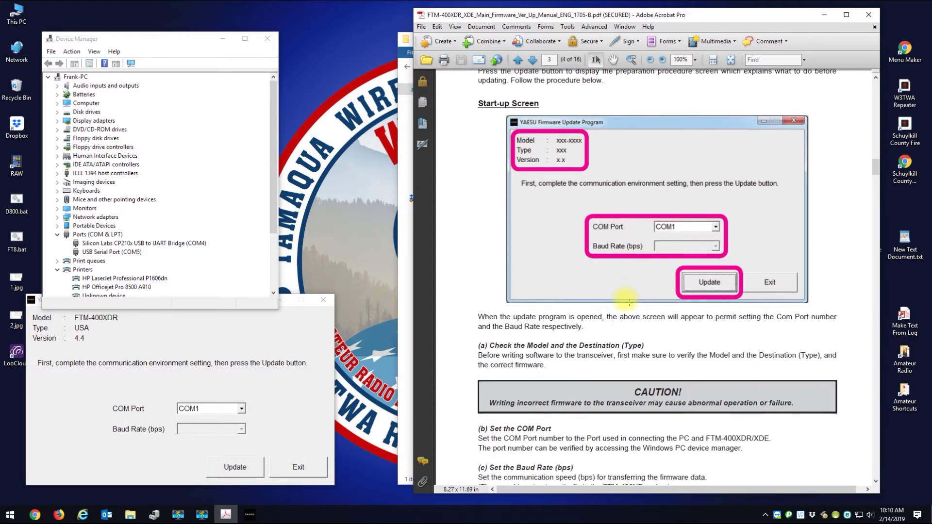
click(242, 410)
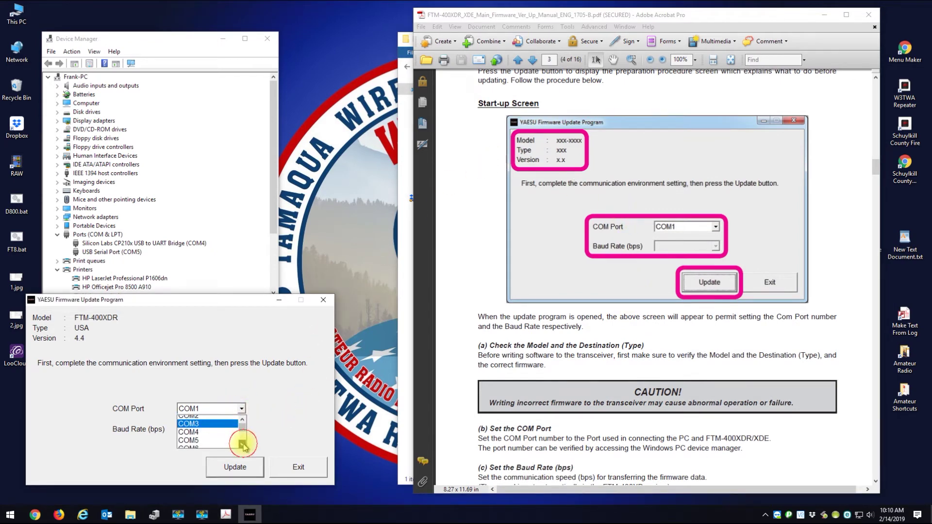
click(203, 444)
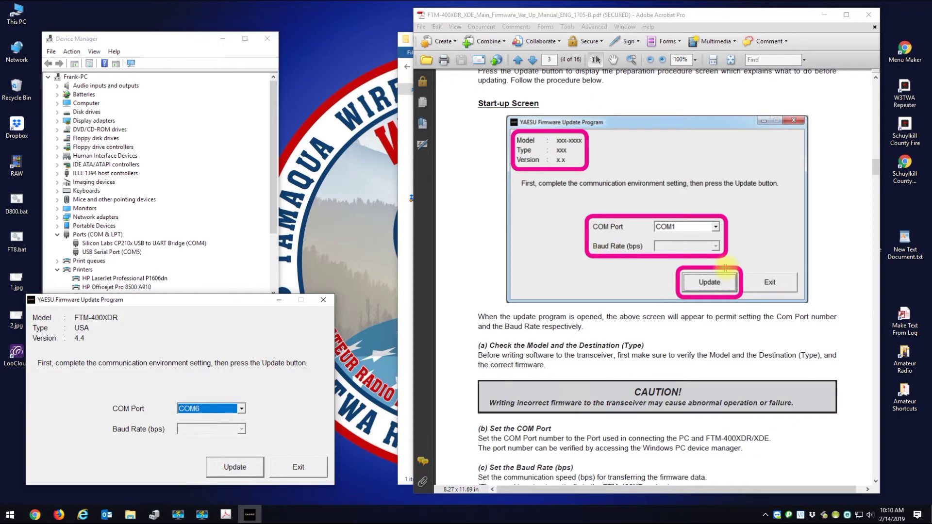
- Read the manual's Preparing for the Update Transfer section through to the slide switch's UPDATE position
scroll(586, 332, down, 15)
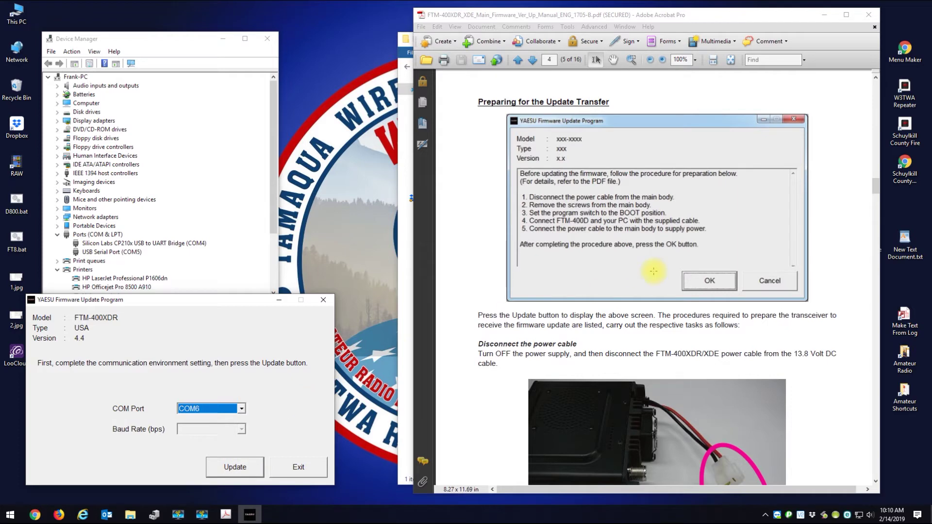
scroll(654, 268, down, 2)
scroll(653, 268, down, 7)
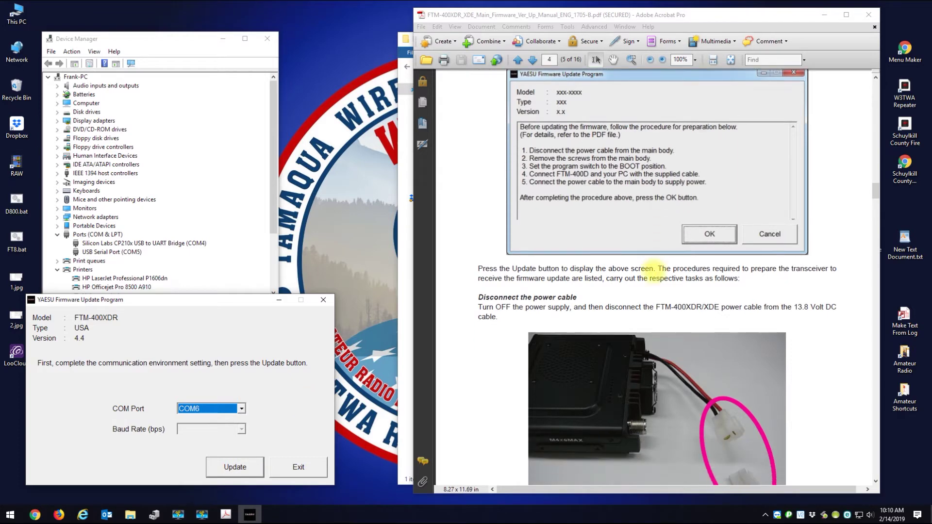
scroll(654, 270, down, 10)
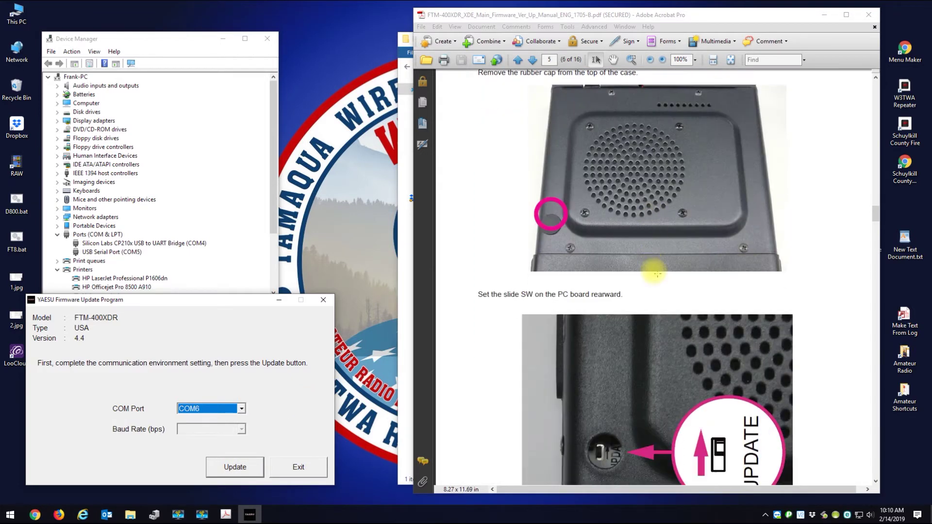
scroll(654, 269, down, 1)
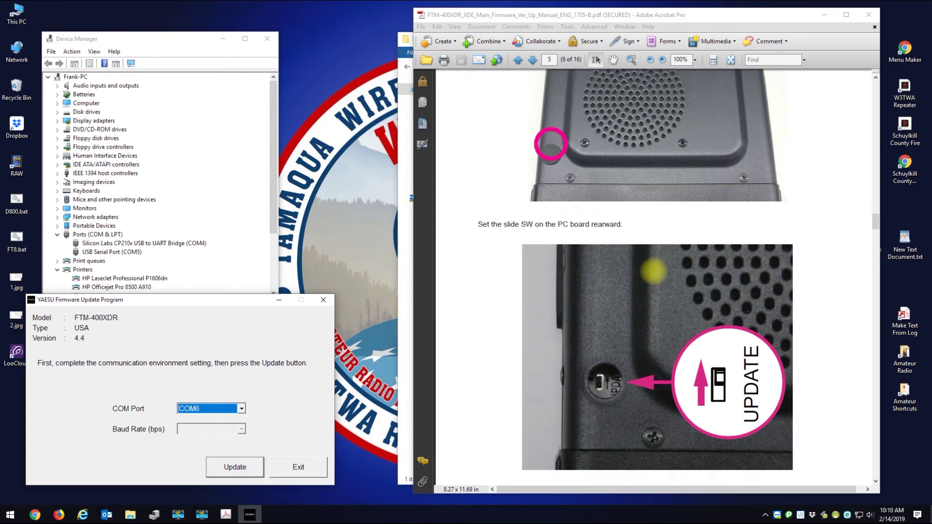
scroll(654, 272, down, 1)
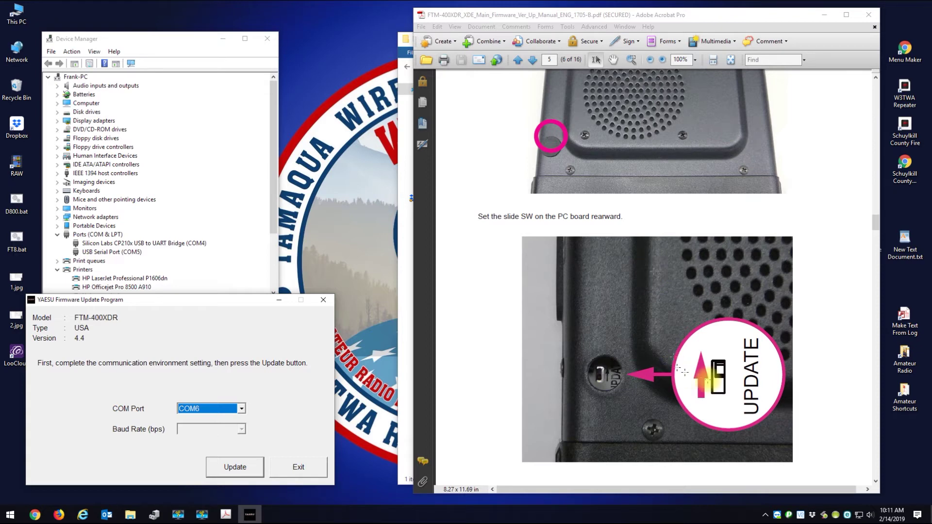
- Consult the manual's data cable connection section, advance the update program to its preparation procedure and move its window higher on the desktop
scroll(709, 381, down, 10)
scroll(710, 386, down, 1)
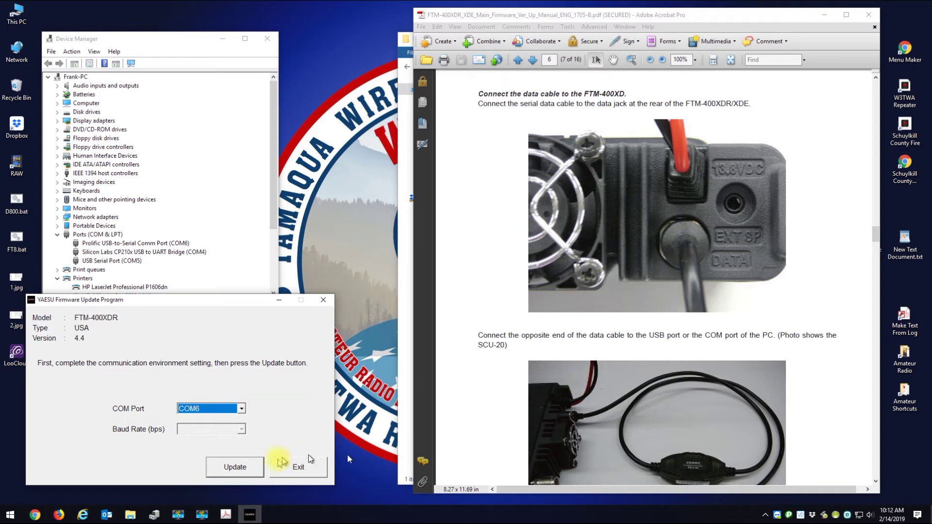
click(235, 467)
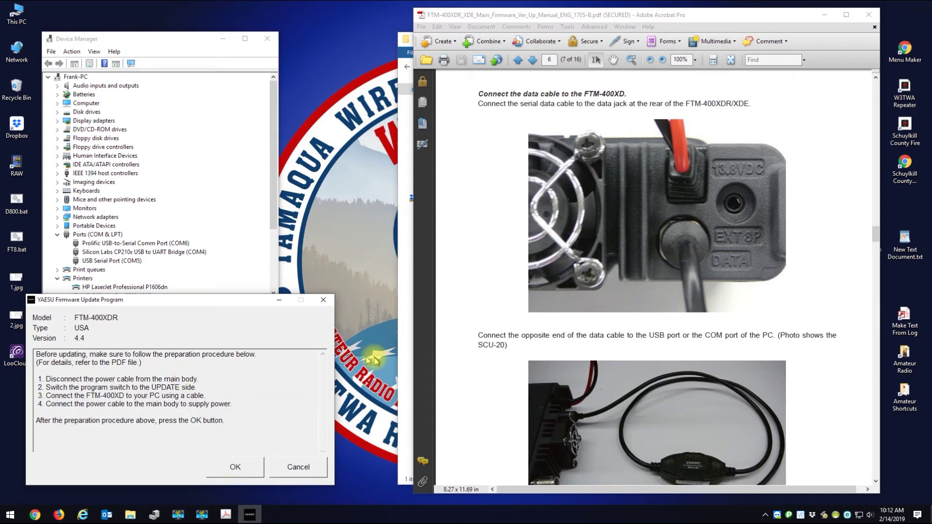
drag(231, 302, 244, 260)
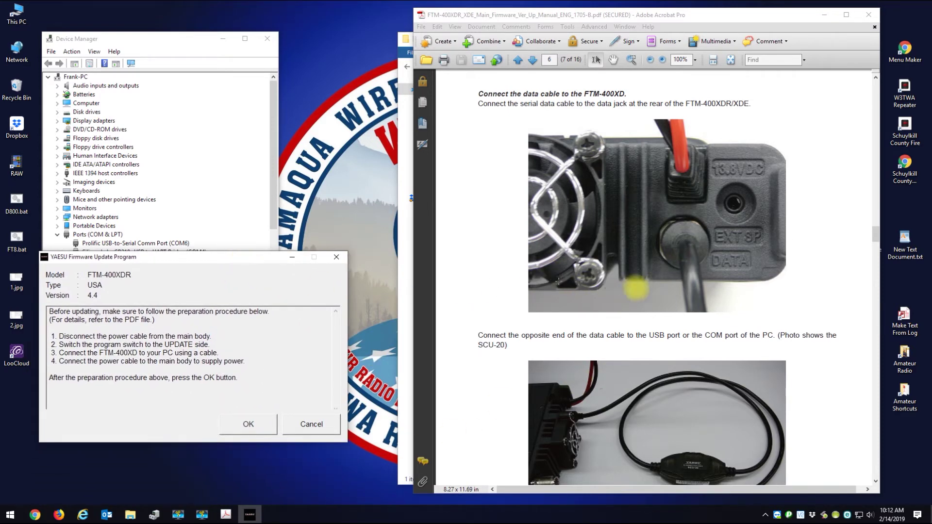
- Review the manual's cable, Power supply connection and Firmware Update Screen instructions, run the main firmware transfer and acknowledge its completion
click(763, 282)
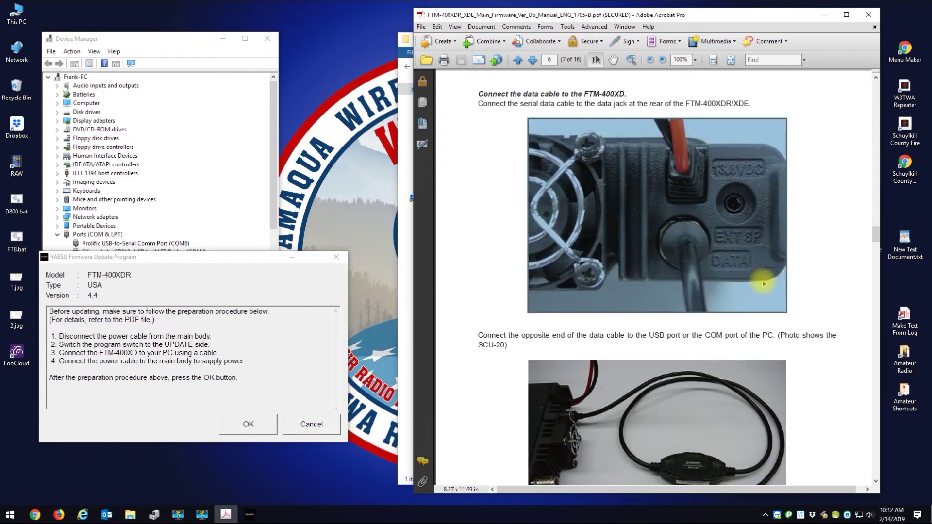
scroll(765, 285, down, 3)
scroll(765, 285, down, 14)
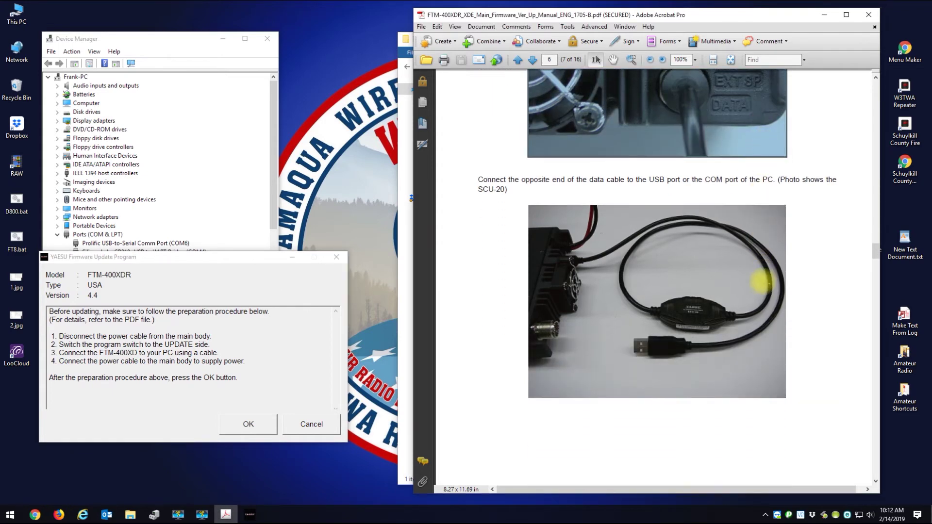
scroll(763, 285, down, 3)
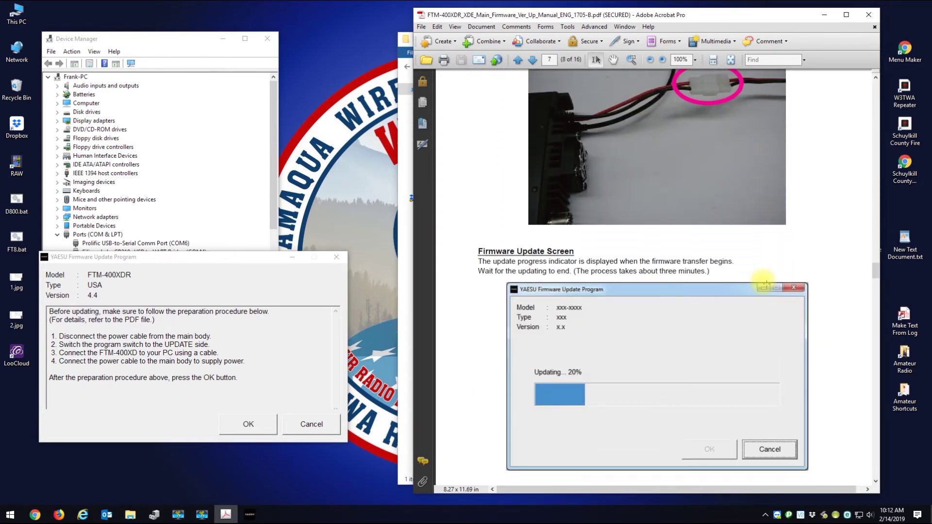
scroll(763, 282, up, 7)
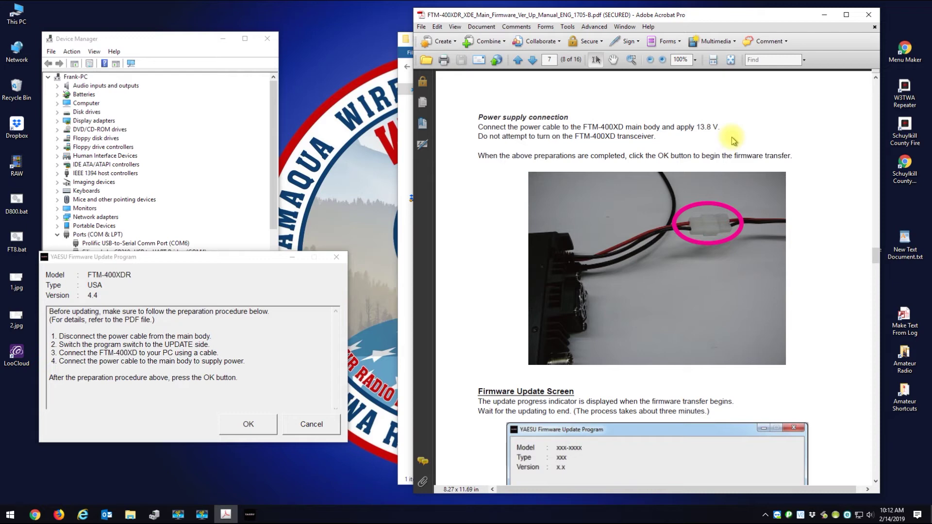
scroll(643, 300, down, 5)
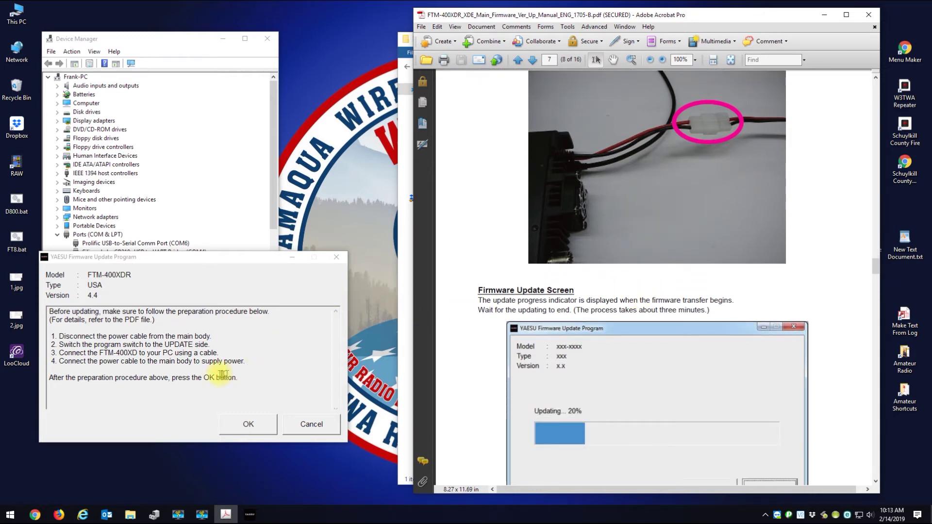
click(247, 424)
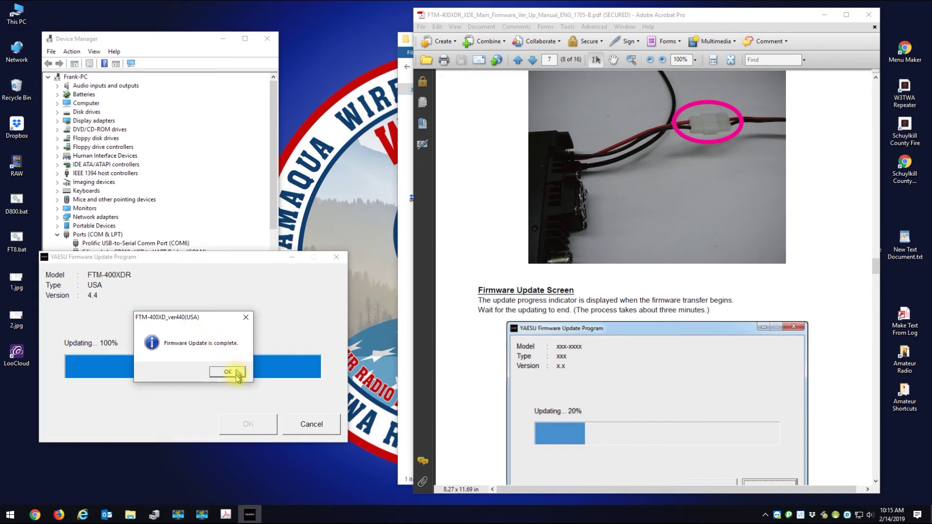
click(216, 375)
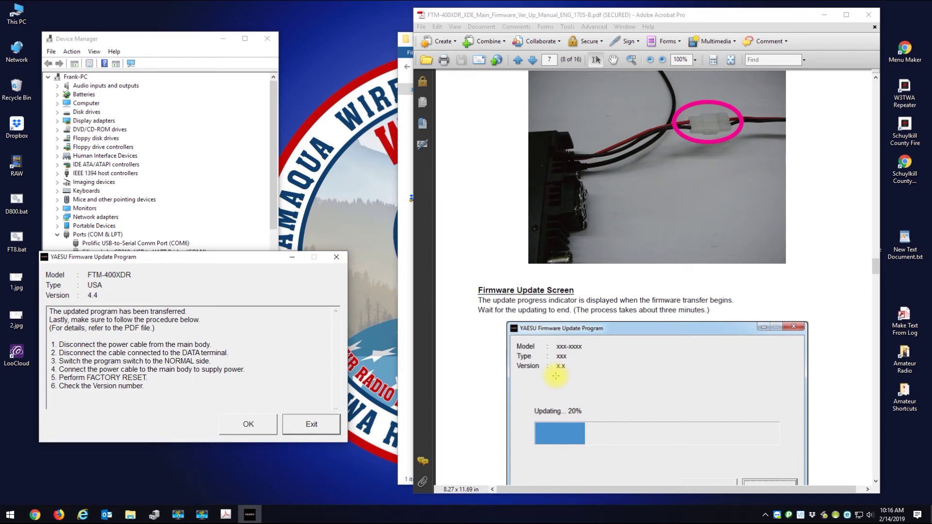
- Read the manual's instructions for reassembling the FTM-400XD, checking the version number and executing the factory reset
scroll(617, 335, down, 6)
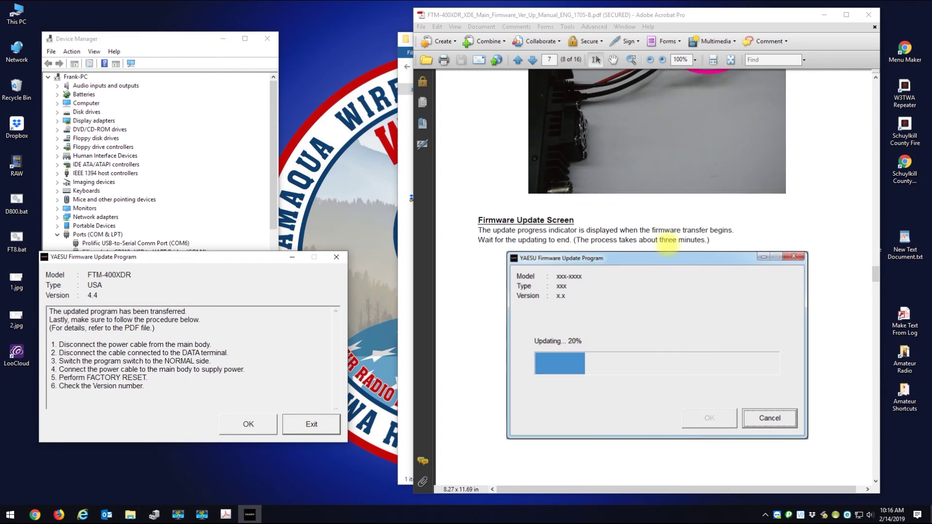
scroll(662, 272, down, 2)
scroll(662, 272, down, 8)
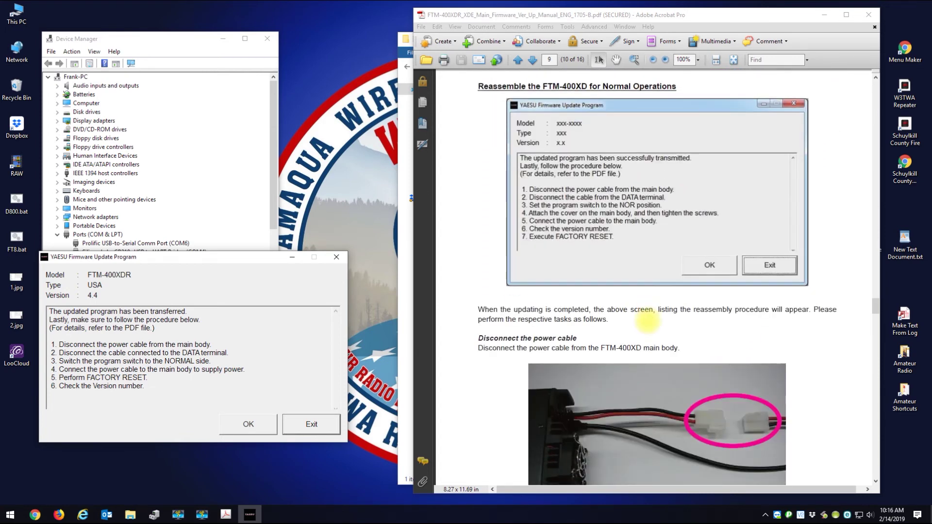
scroll(647, 320, down, 10)
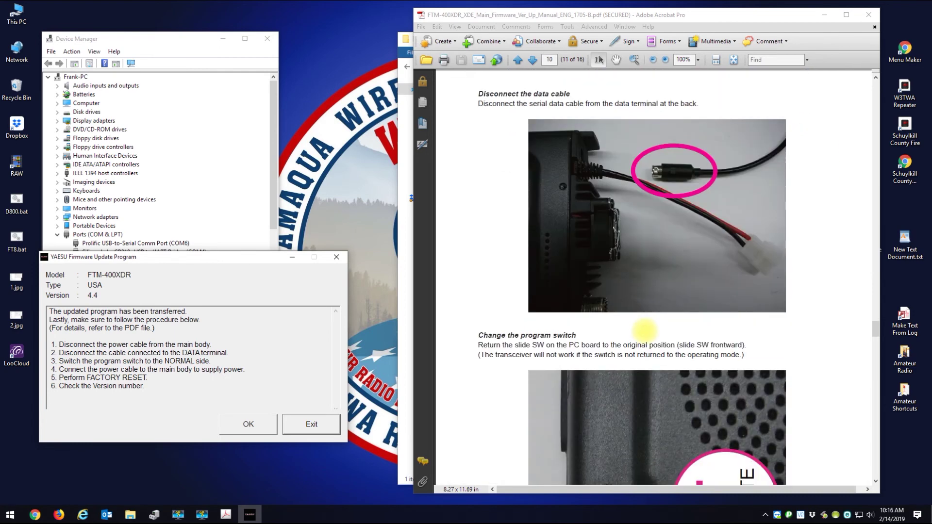
scroll(644, 331, down, 15)
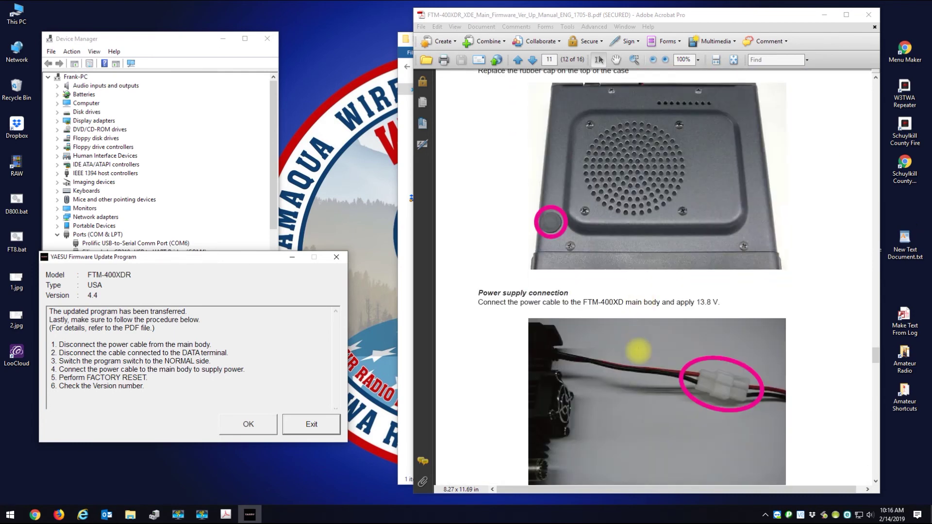
scroll(638, 350, down, 12)
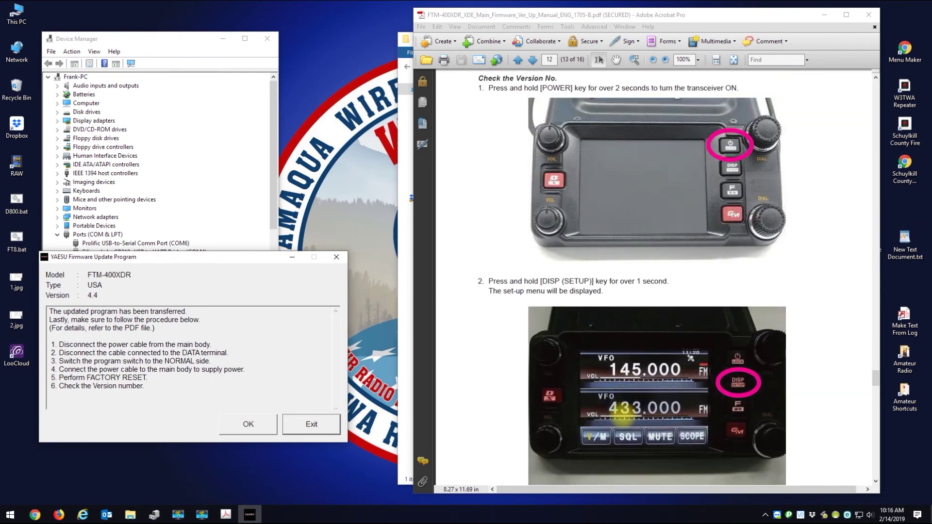
scroll(621, 420, down, 2)
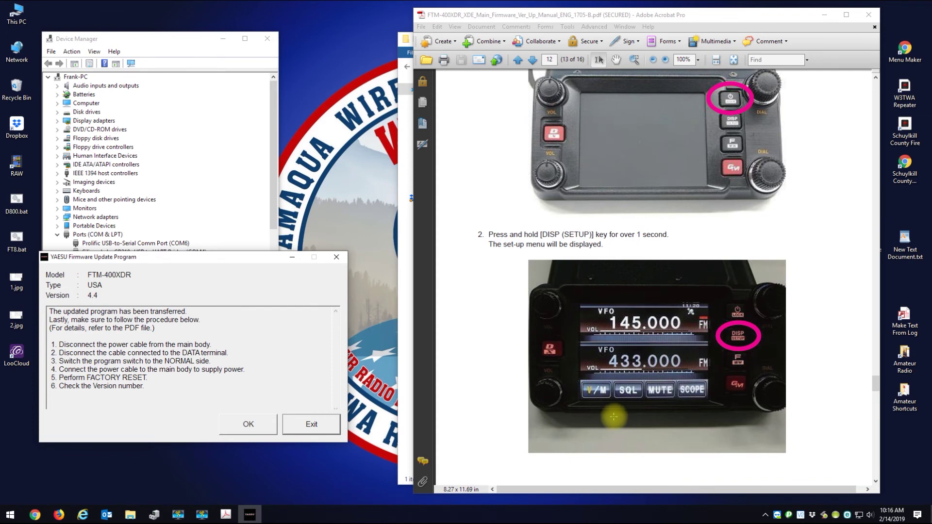
scroll(622, 416, down, 15)
scroll(616, 418, down, 1)
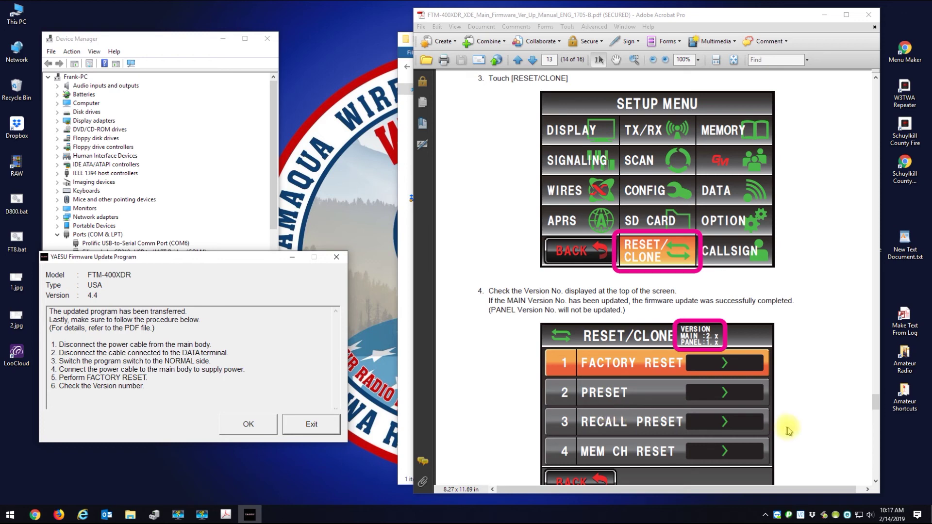
scroll(658, 374, down, 3)
scroll(658, 375, down, 10)
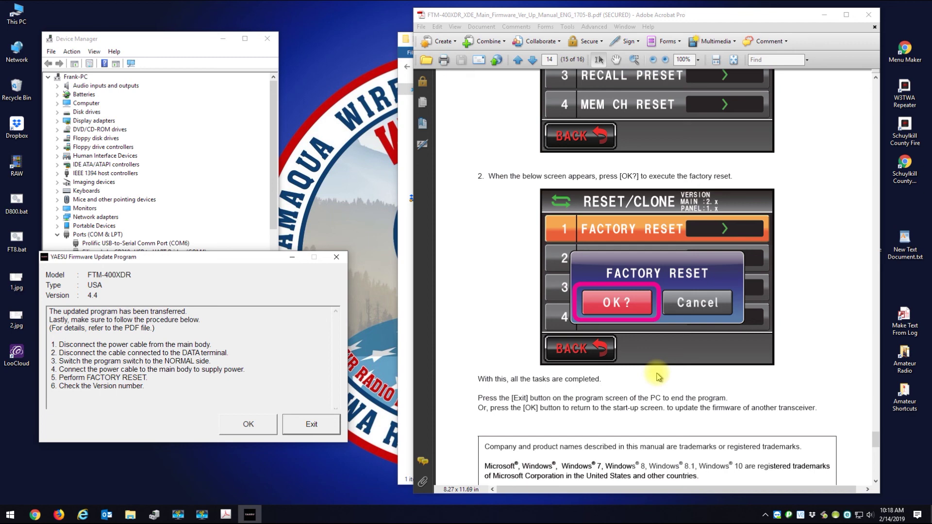
click(214, 510)
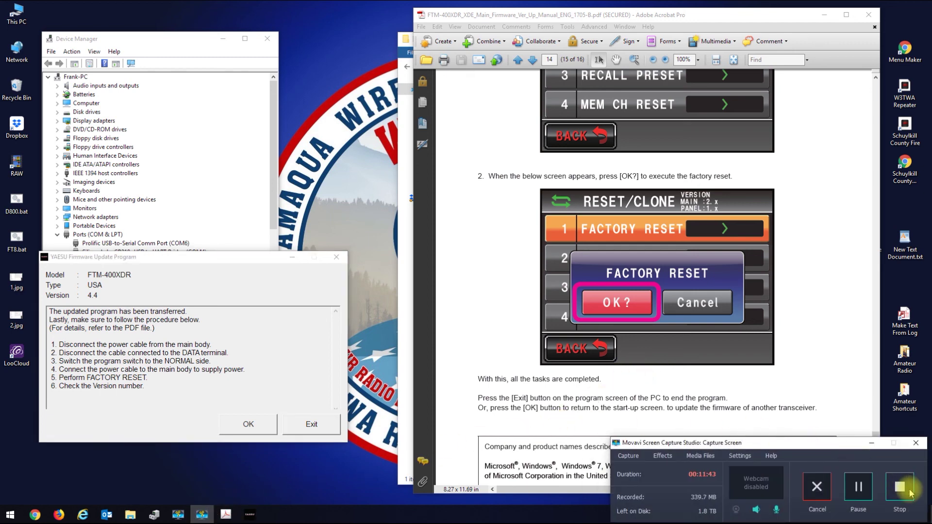
click(909, 492)
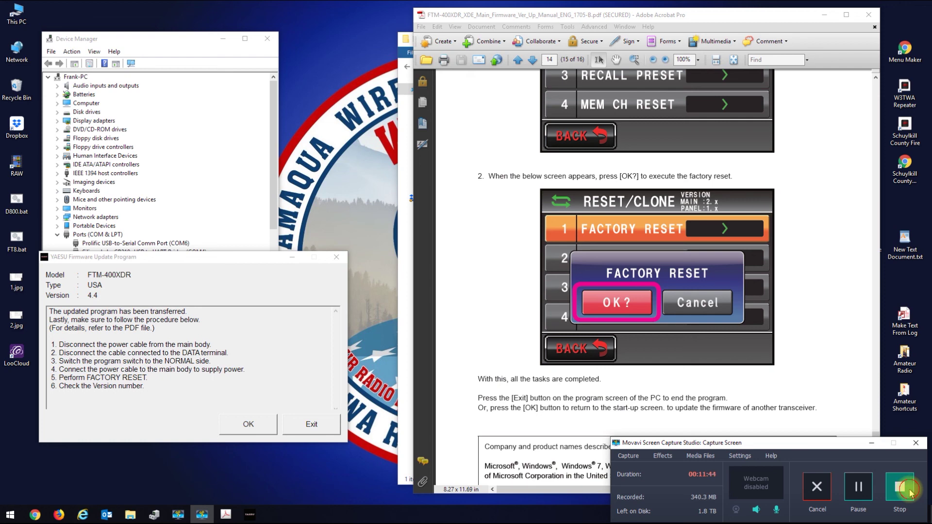